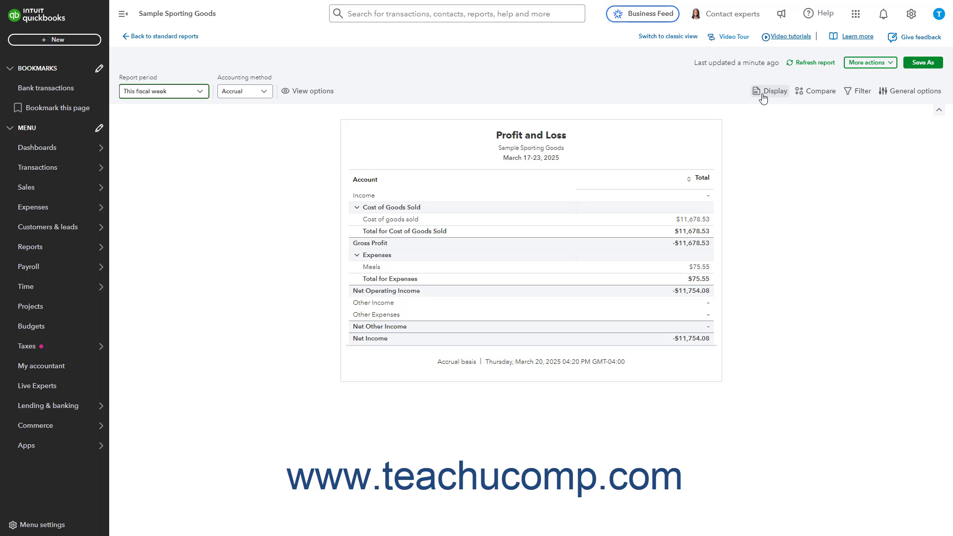
# Step: Examine the choices for displaying the Profit and Loss report's columns in the modern view, leaving none selected
pyautogui.click(763, 92)
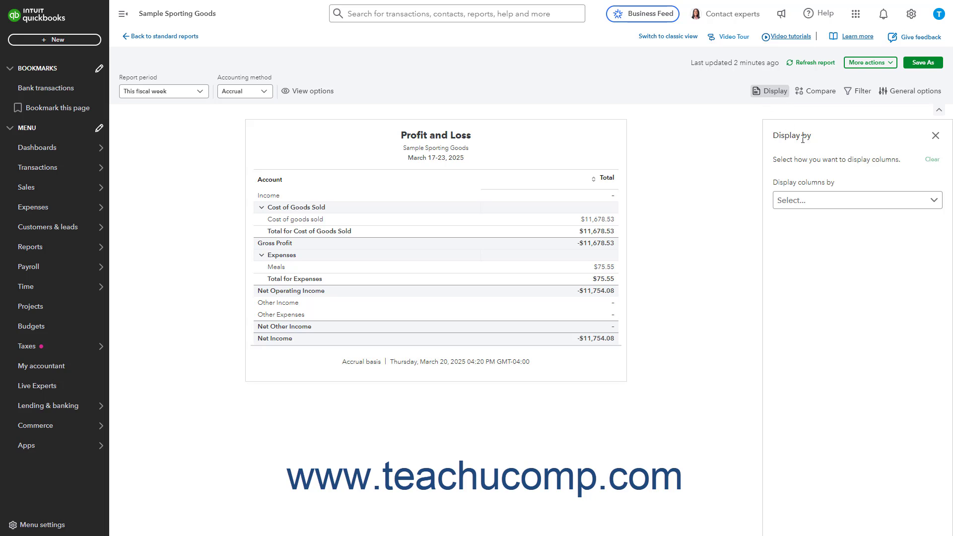
pyautogui.click(932, 210)
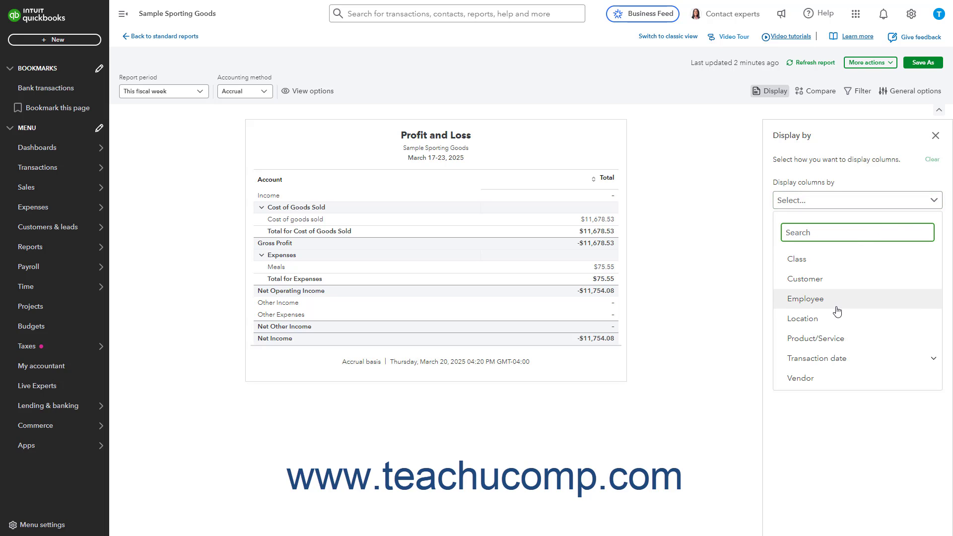
pyautogui.click(929, 204)
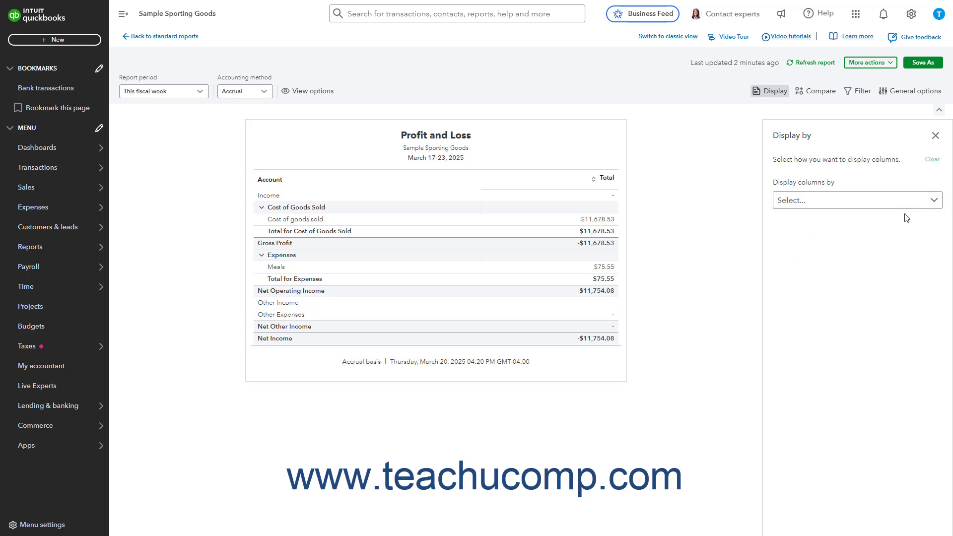
# Step: Switch to the classic Profit and Loss window and examine its Columns and Show non-zero or active only customization choices
pyautogui.hotkey('alt', 'Tab')
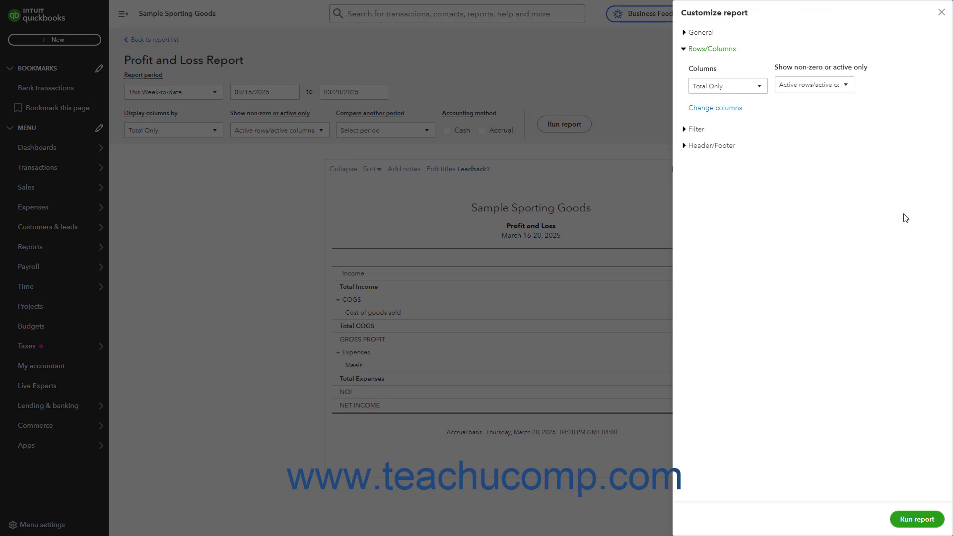
pyautogui.click(757, 89)
pyautogui.scroll(-1, 734, 200)
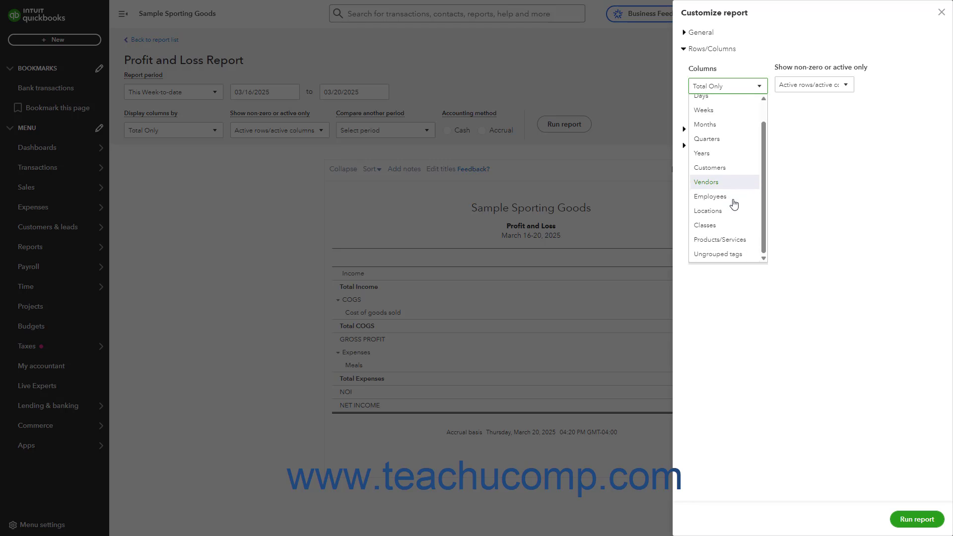
pyautogui.scroll(1, 734, 204)
pyautogui.click(760, 88)
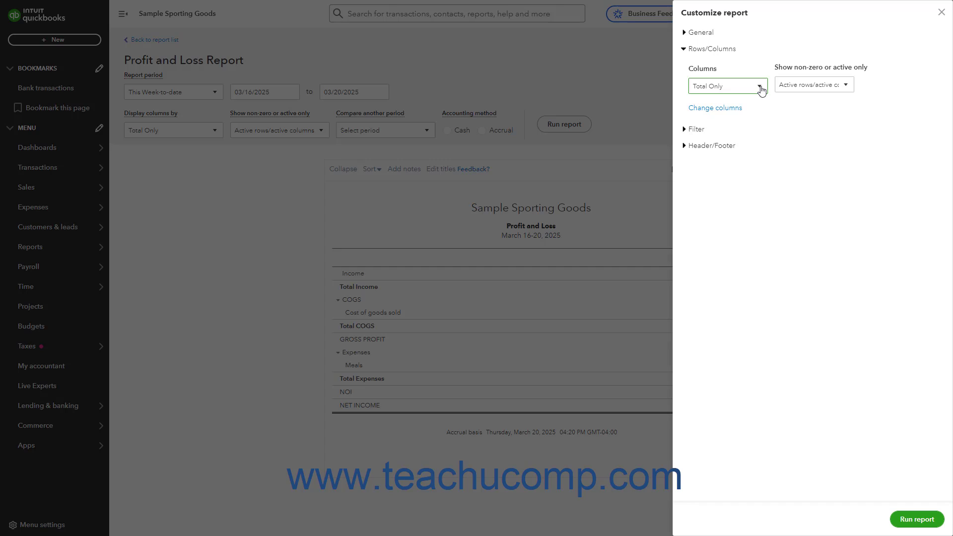
pyautogui.click(842, 88)
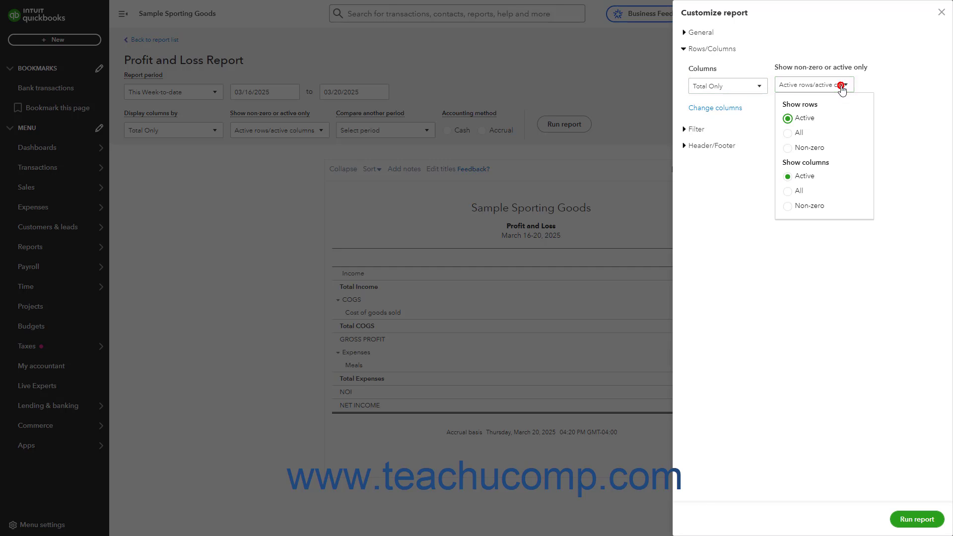
pyautogui.click(842, 88)
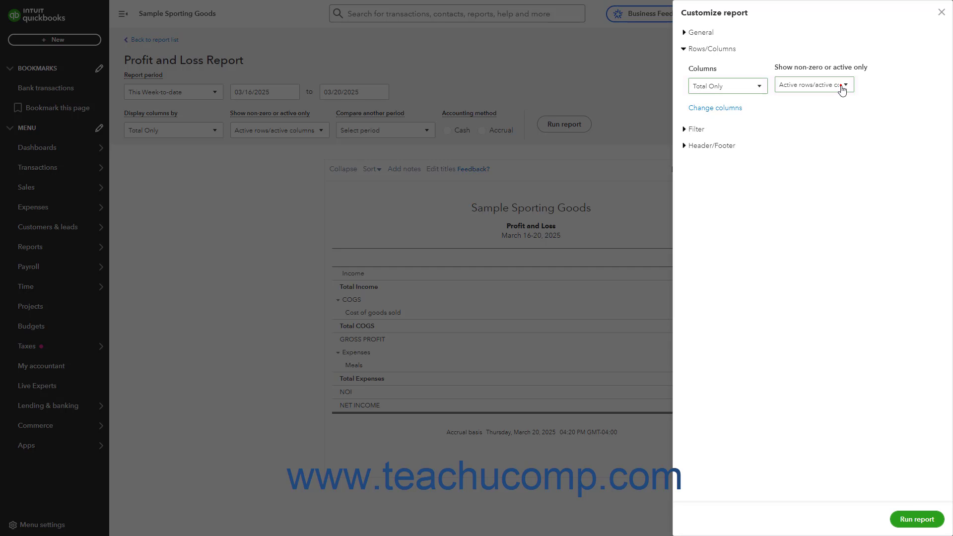
# Step: Return to the modern Profit and Loss report and reveal the Show non-zero or active settings in its general options
pyautogui.hotkey('alt', 'Tab')
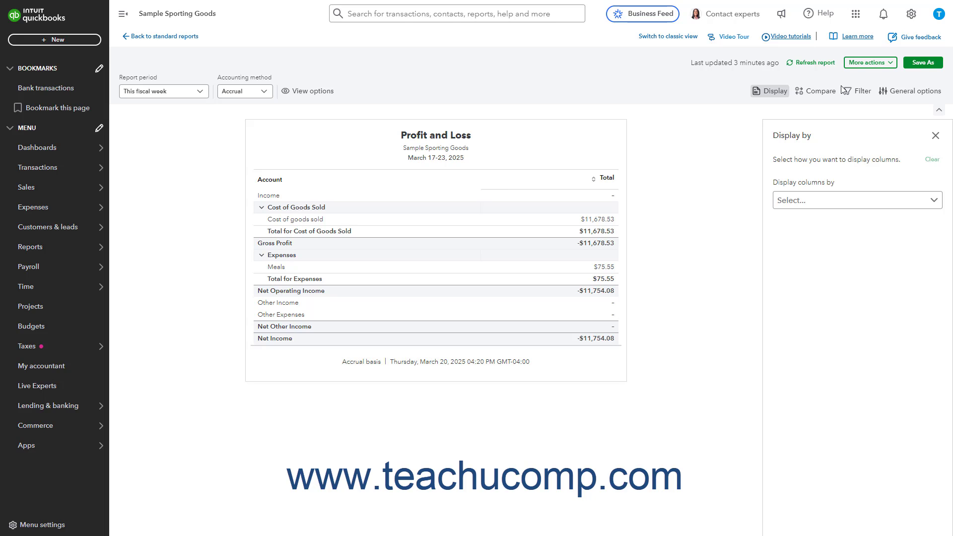
pyautogui.click(893, 97)
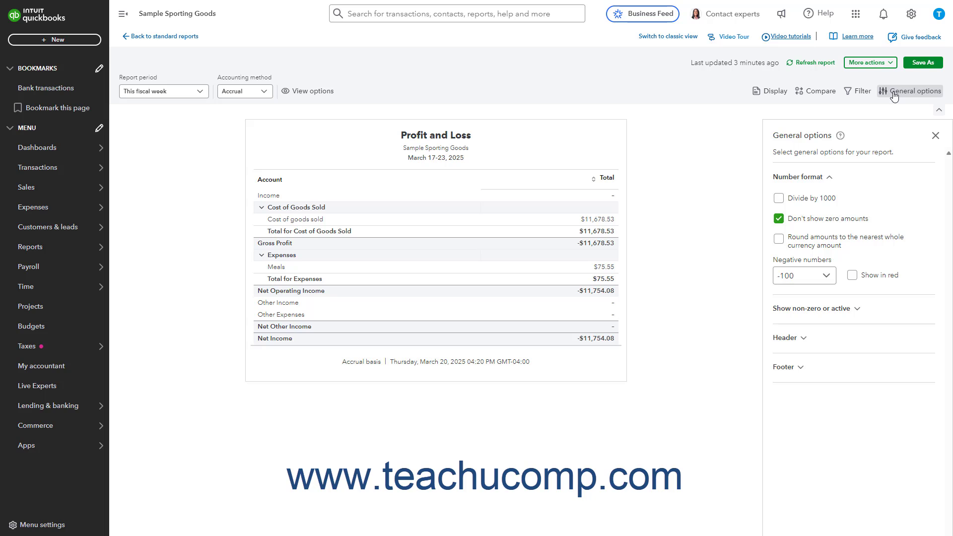
pyautogui.click(834, 312)
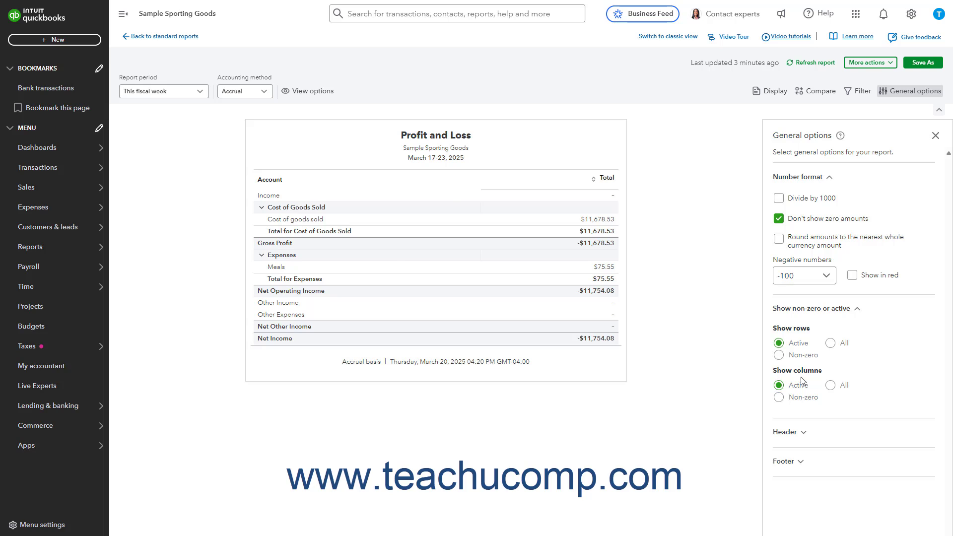
# Step: Switch back to the classic Profit and Loss customization and reveal the comparison and percentage columns that can be added
pyautogui.hotkey('alt', 'Tab')
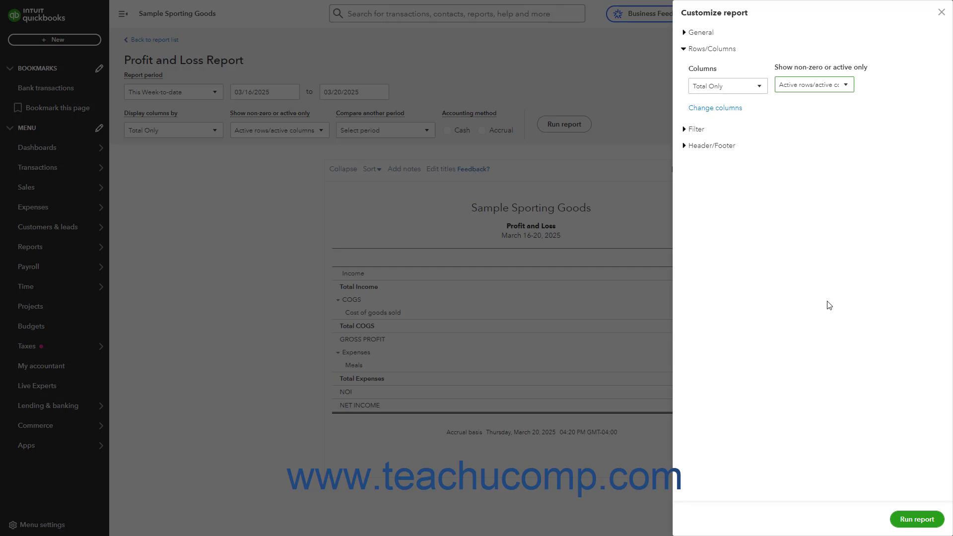
pyautogui.click(728, 110)
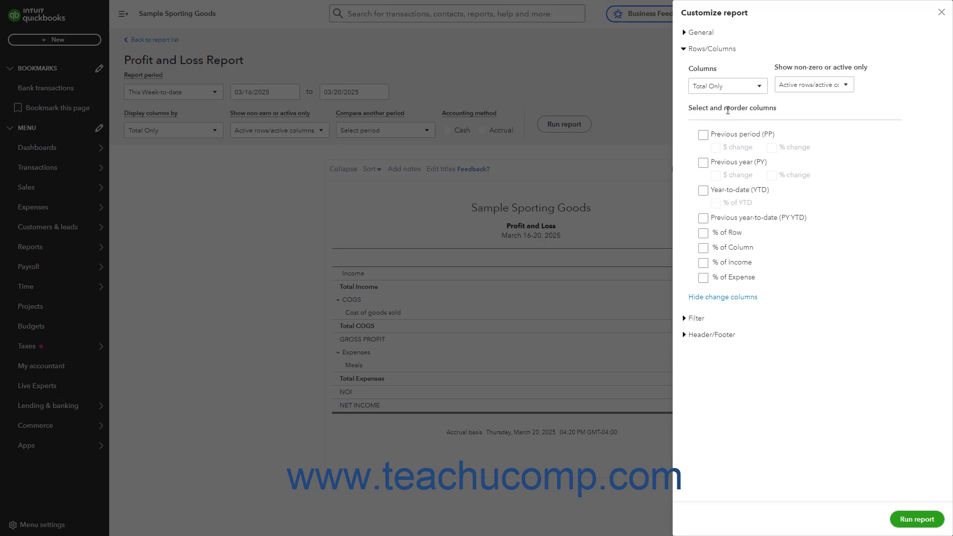
# Step: In the modern Profit and Loss report, add a Previous Period (PP) comparison with the $ change calculation
pyautogui.hotkey('alt', 'Tab')
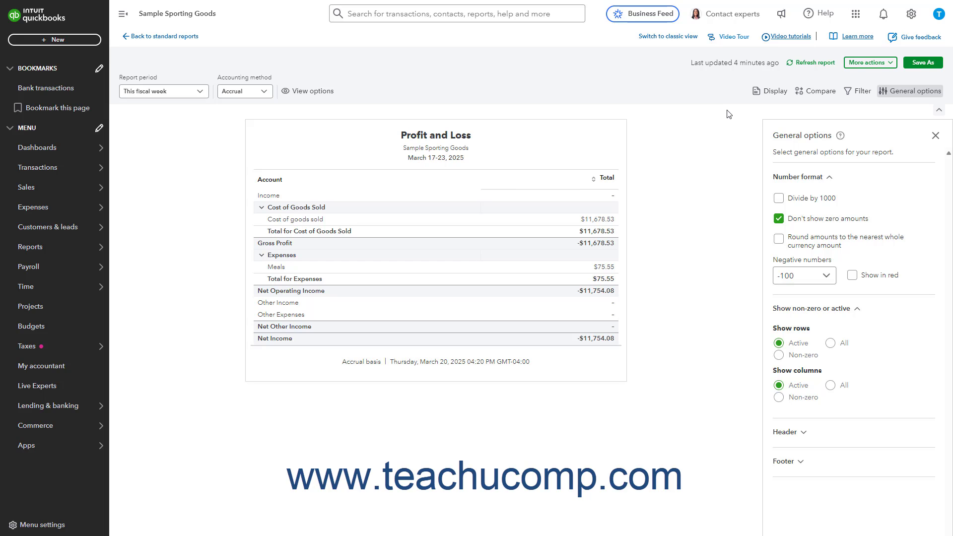
pyautogui.click(814, 94)
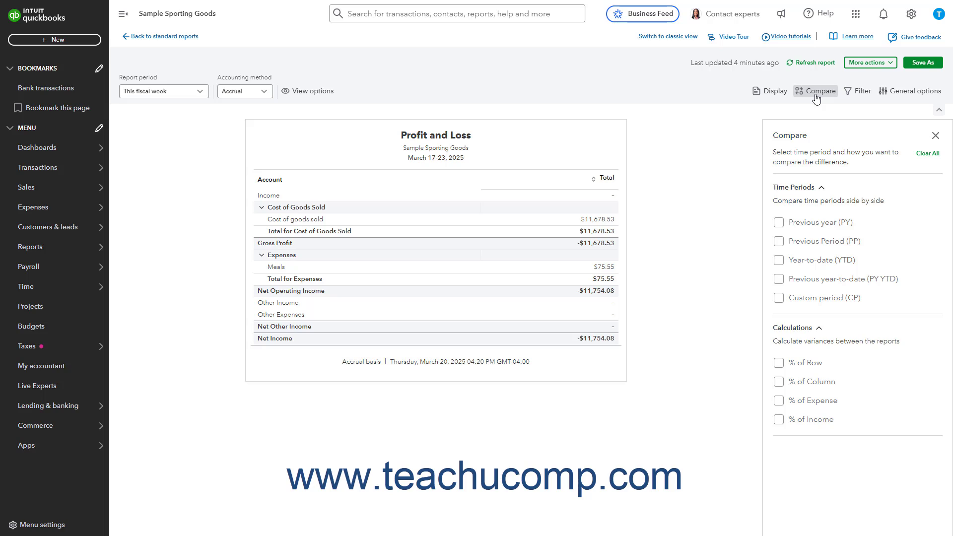
pyautogui.click(779, 241)
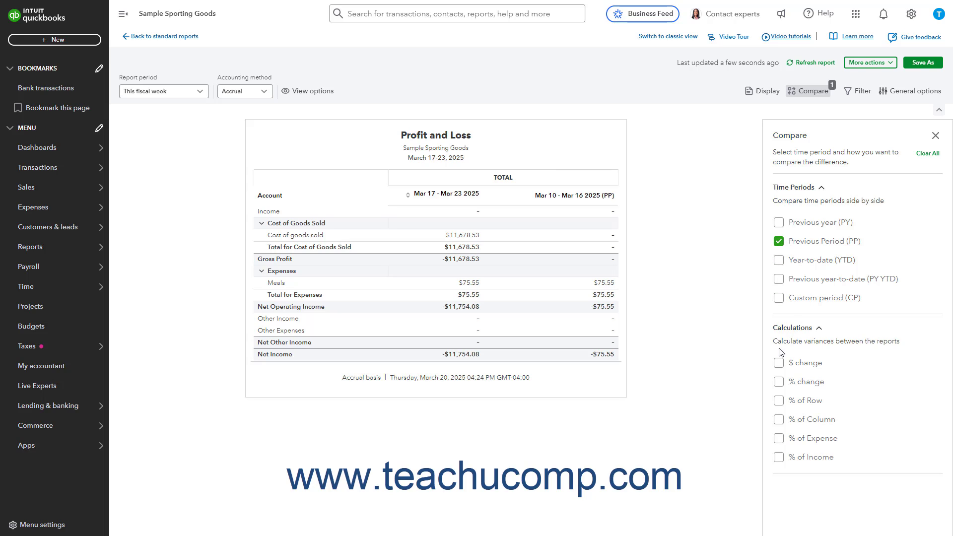
pyautogui.click(778, 364)
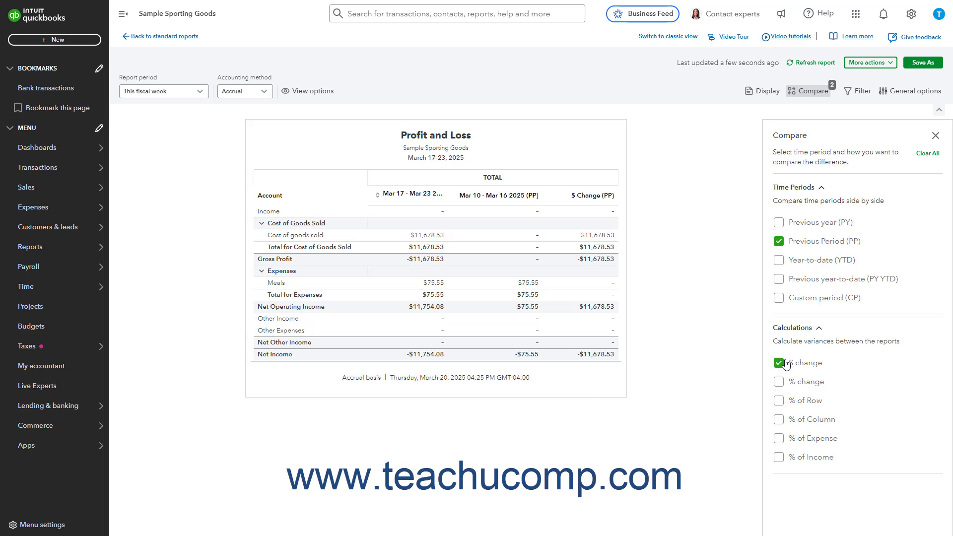
# Step: Exit the modern Profit and Loss report without saving and open the Transaction Detail by Account report
pyautogui.click(181, 40)
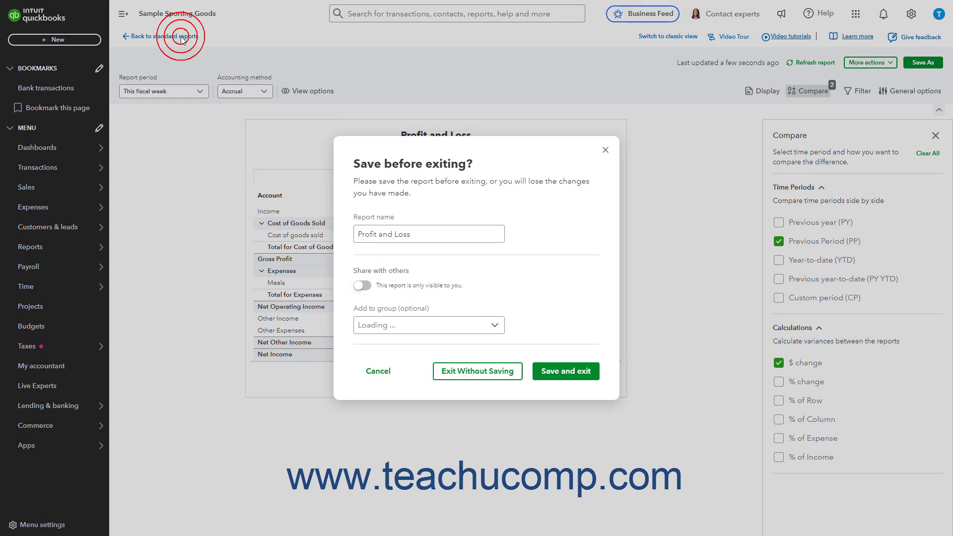
pyautogui.click(486, 369)
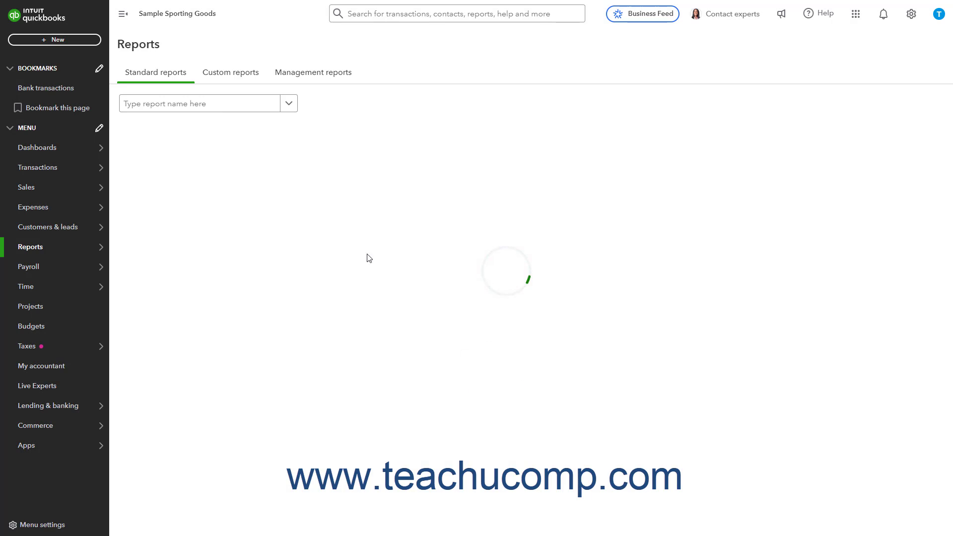
pyautogui.click(187, 105)
pyautogui.write('Transaction')
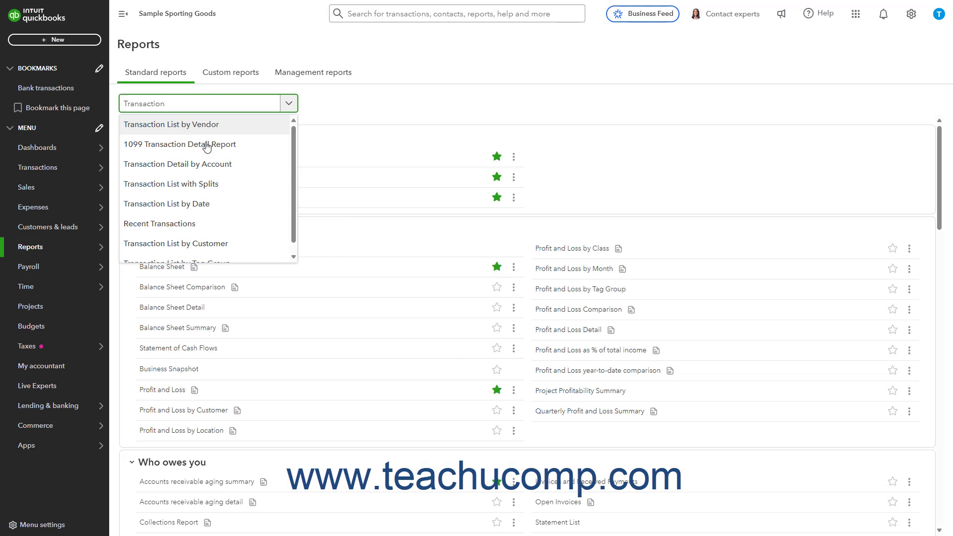
pyautogui.click(202, 163)
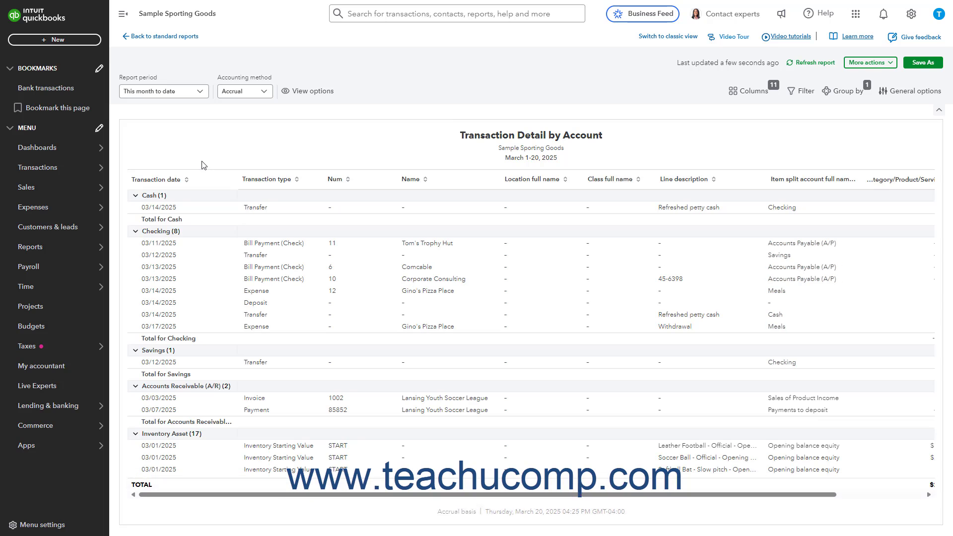
# Step: In the classic report window, leave the Profit and Loss report and open Transaction Detail by Account in classic view
pyautogui.hotkey('alt', 'Tab')
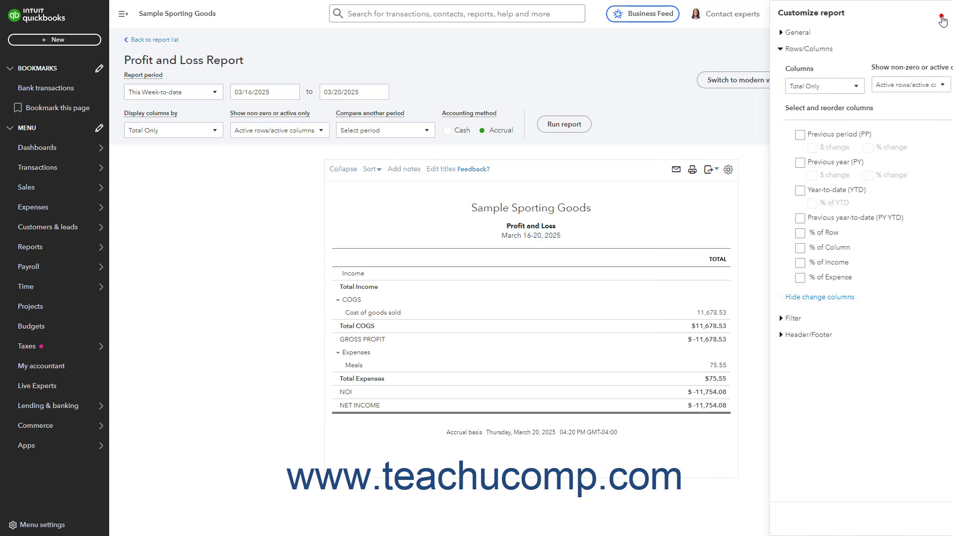
pyautogui.click(941, 18)
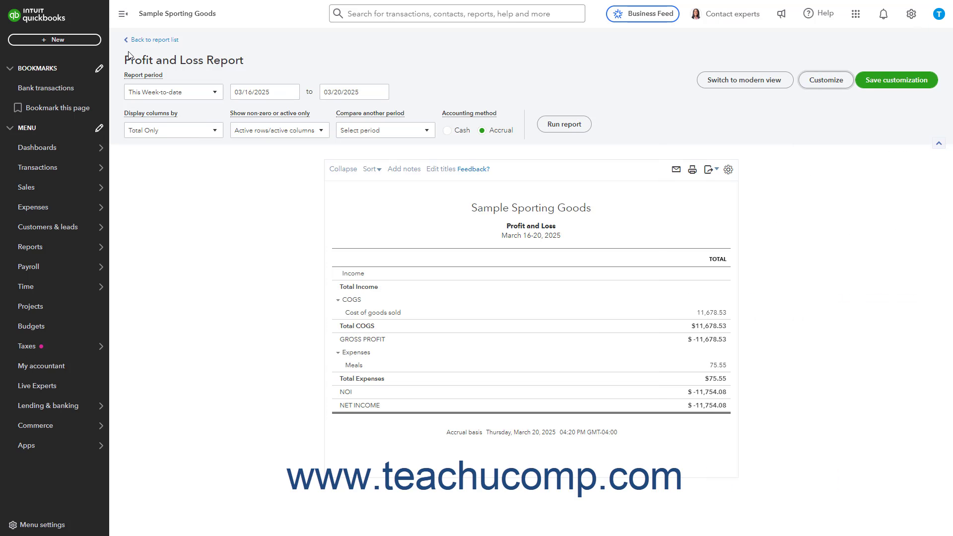
pyautogui.click(140, 42)
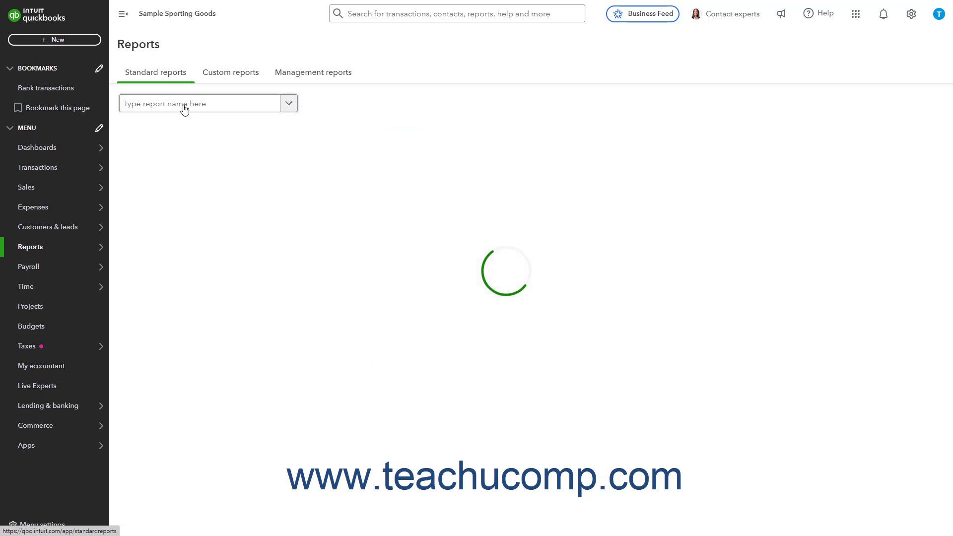
pyautogui.click(183, 106)
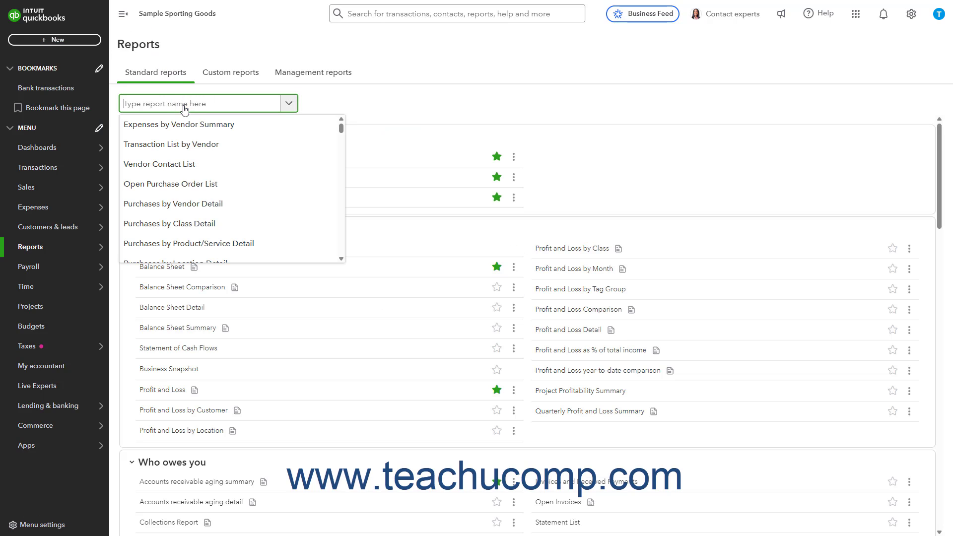
pyautogui.write('Transact')
pyautogui.click(191, 164)
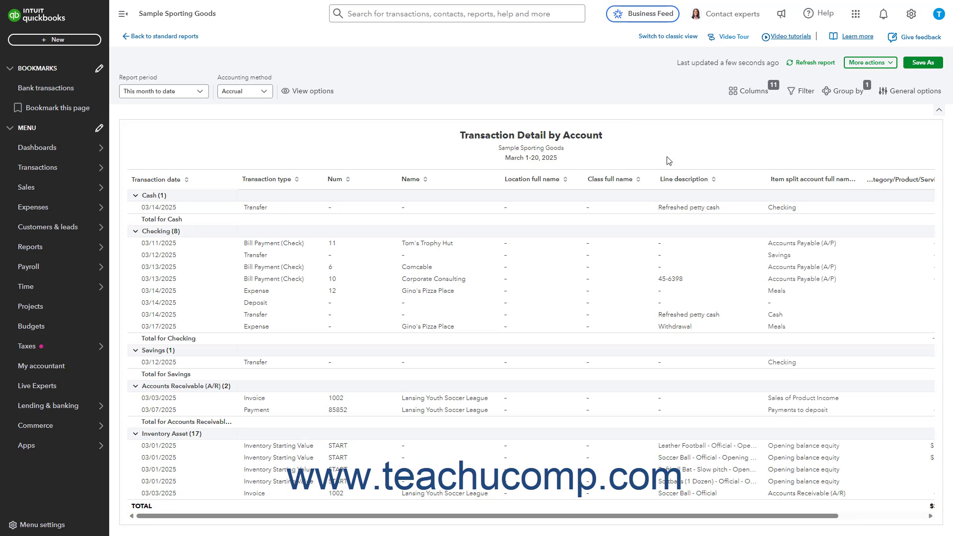
pyautogui.click(668, 36)
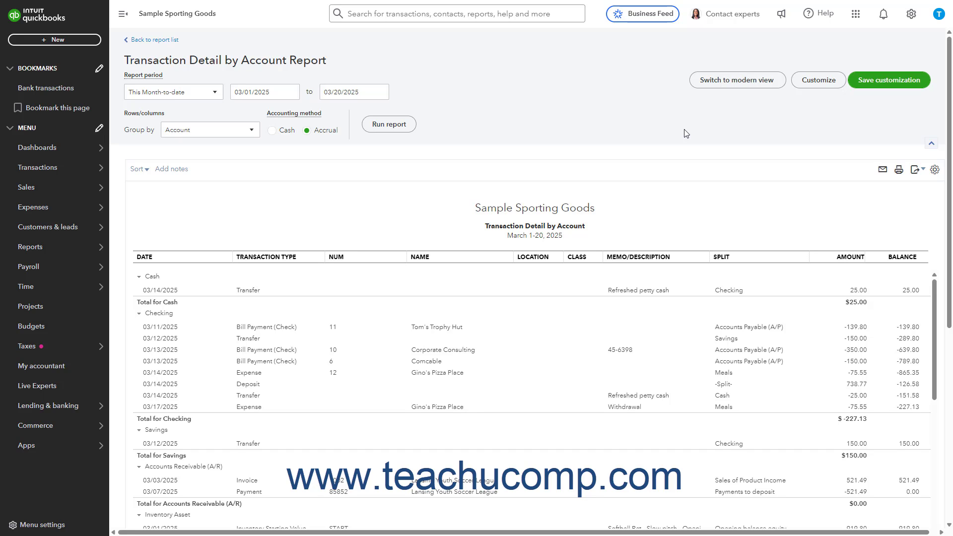
# Step: Open the classic Transaction Detail by Account customization and examine the Group by choices for its rows
pyautogui.click(814, 83)
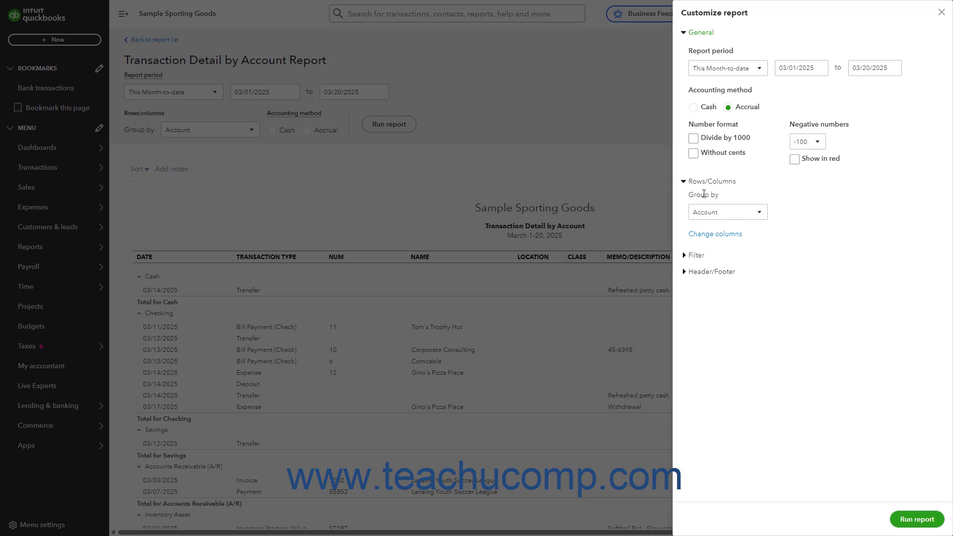
pyautogui.click(758, 217)
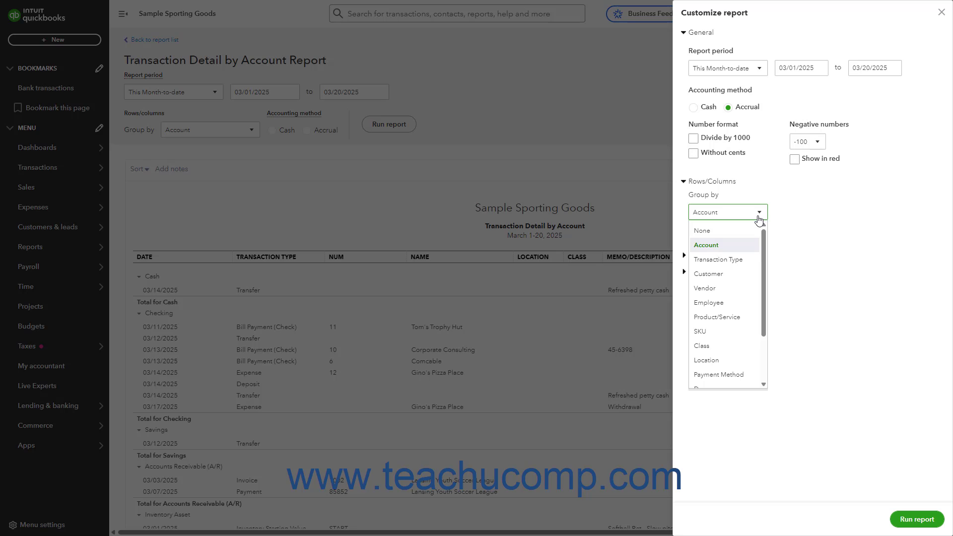
pyautogui.click(758, 217)
# Step: Switch to the modern Transaction Detail by Account report and examine its grouping choices, keeping the current grouping
pyautogui.hotkey('alt', 'Tab')
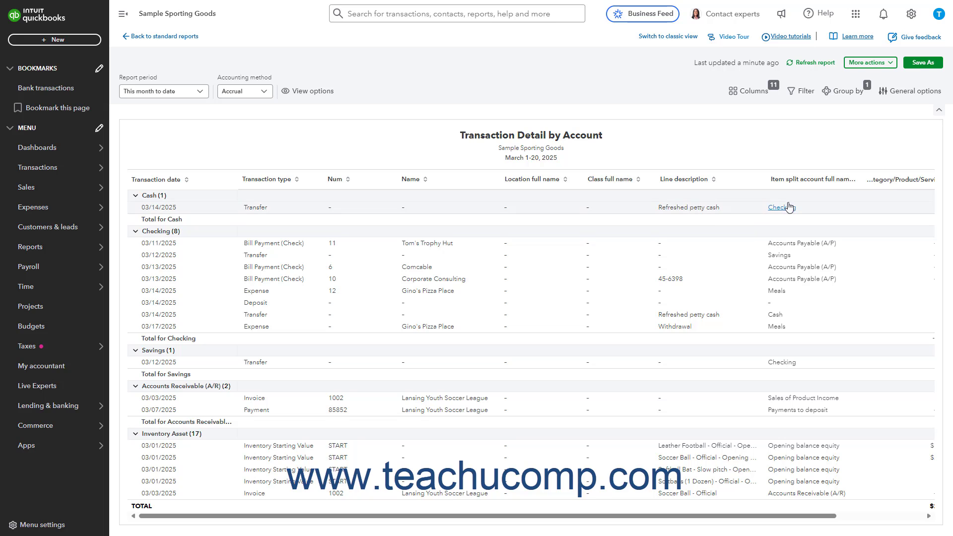
pyautogui.click(845, 92)
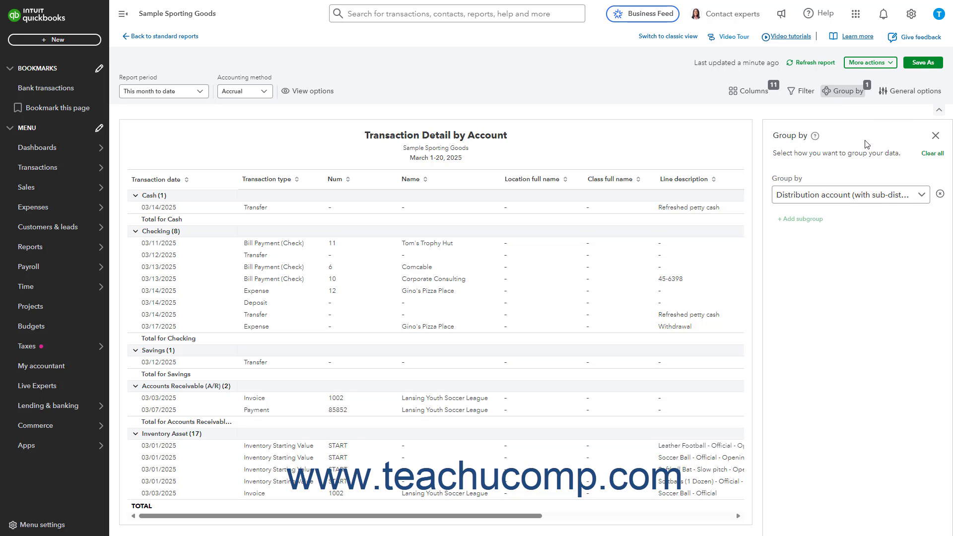
pyautogui.click(919, 196)
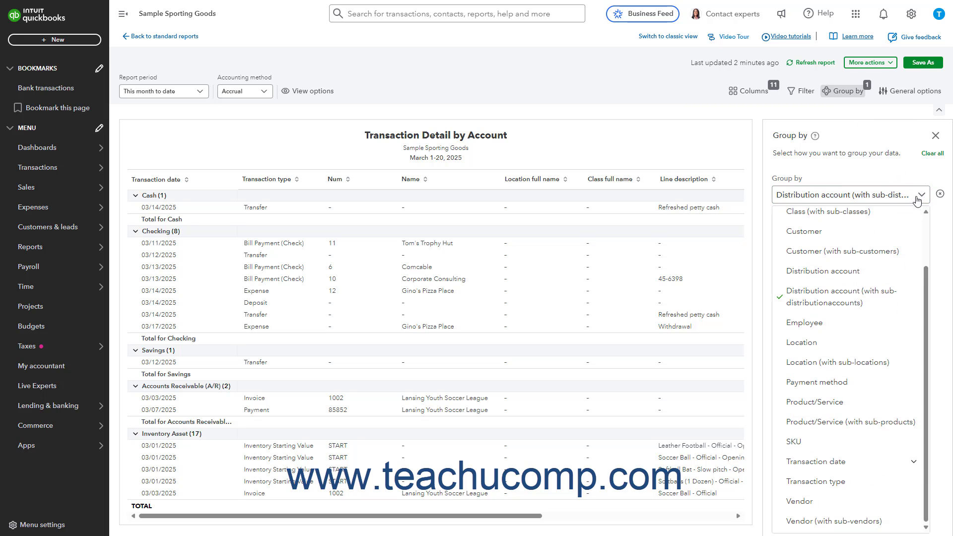
pyautogui.moveTo(925, 285); pyautogui.dragTo(914, 356)
pyautogui.click(922, 197)
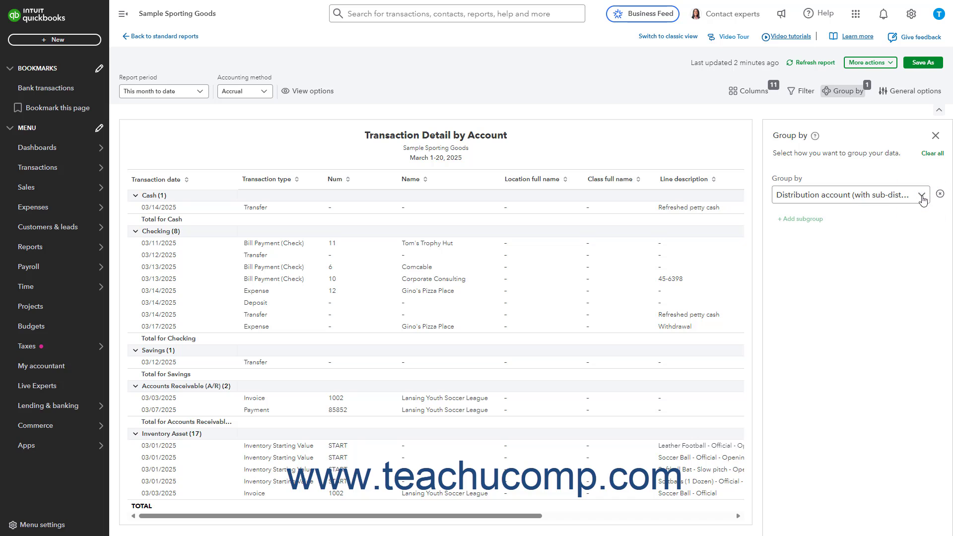
# Step: Return to the classic Transaction Detail by Account customization and reveal the list for selecting and reordering columns
pyautogui.hotkey('alt', 'Tab')
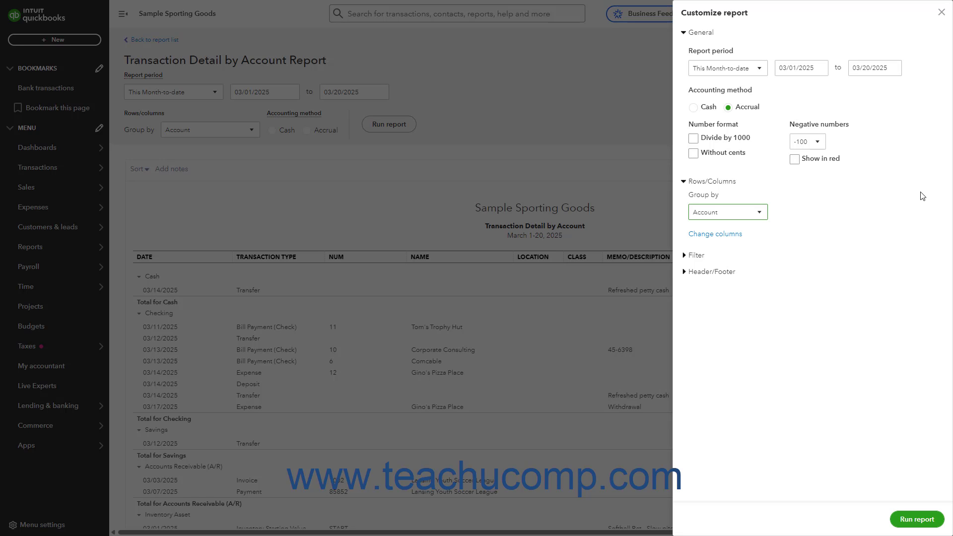
pyautogui.click(734, 238)
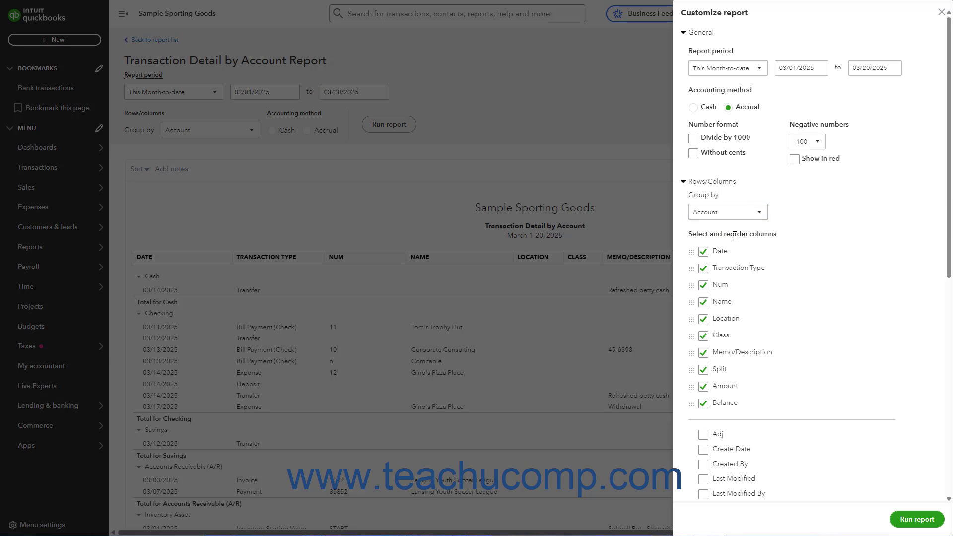
# Step: Switch to the modern Transaction Detail by Account report and open its column settings to examine the selected and available columns
pyautogui.hotkey('alt', 'Tab')
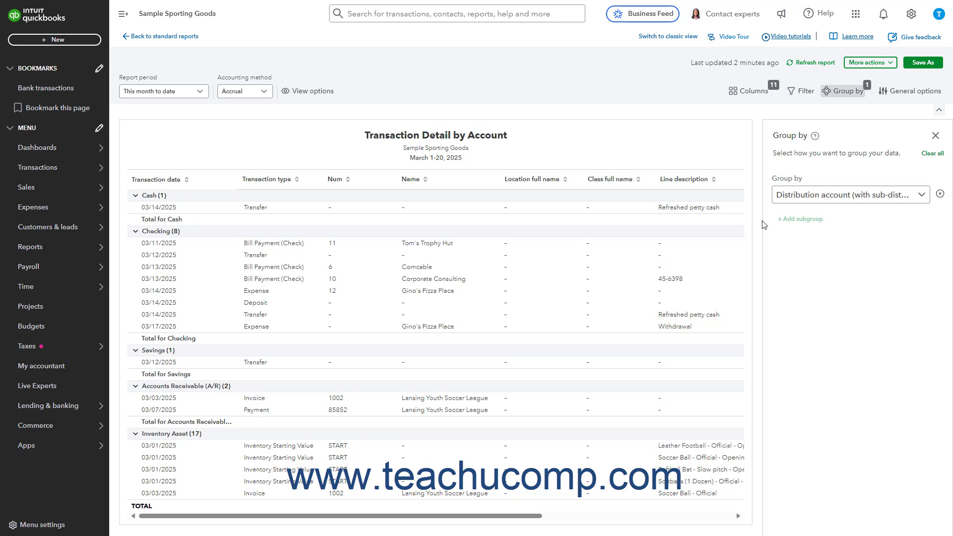
pyautogui.click(754, 91)
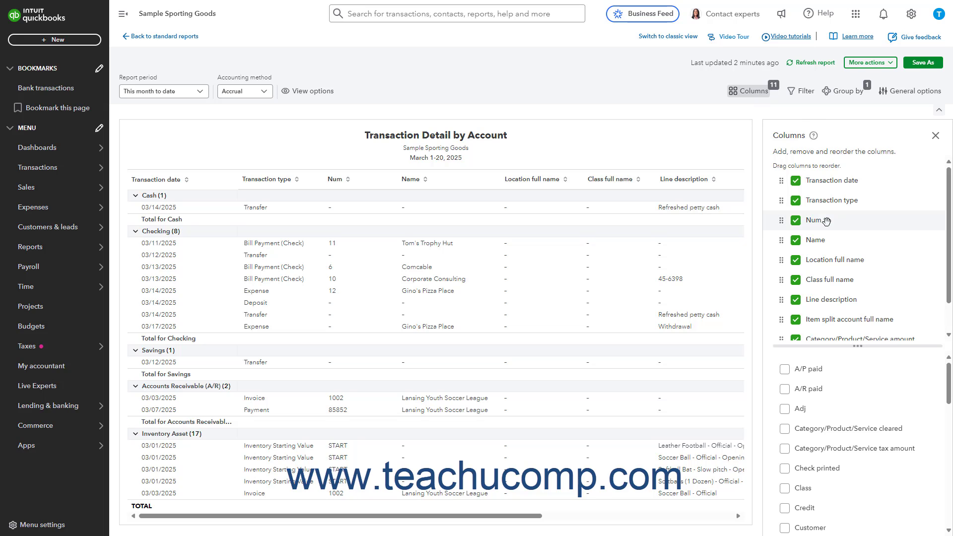
pyautogui.scroll(-1, 825, 222)
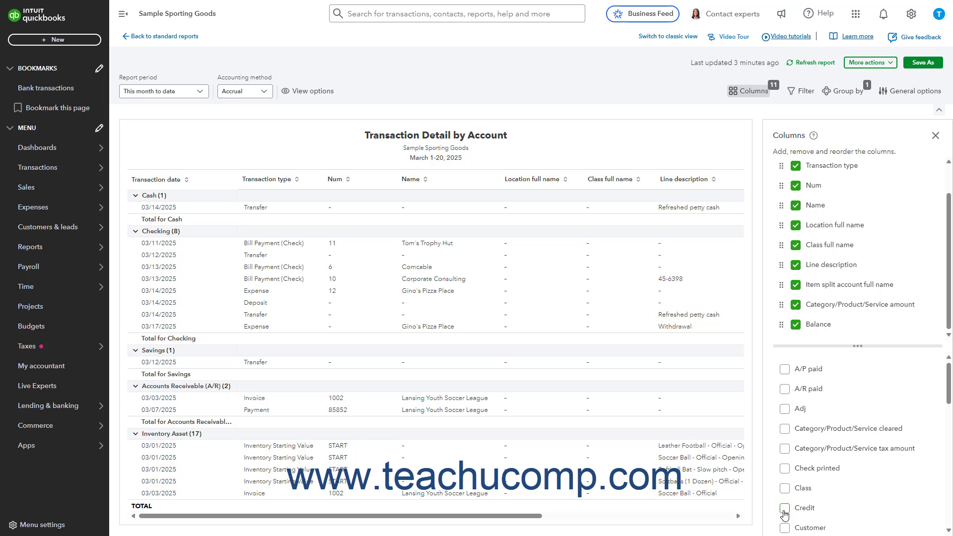
# Step: Add the Customer column to the modern report and remove it again
pyautogui.click(784, 527)
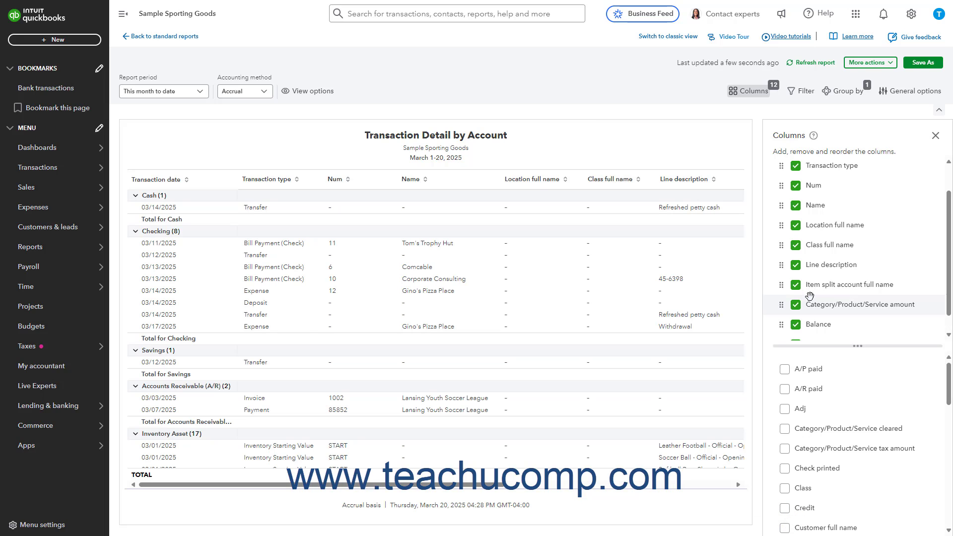
pyautogui.scroll(-1, 809, 298)
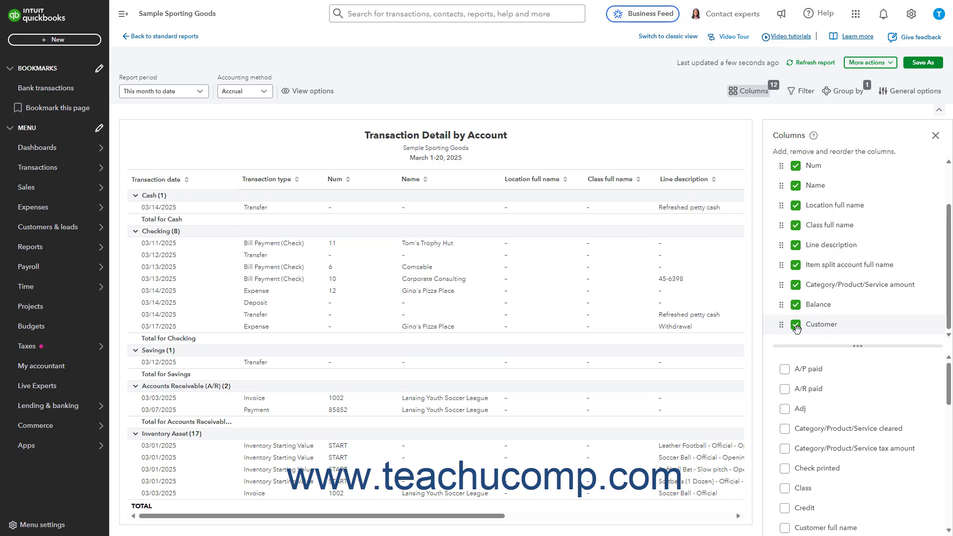
pyautogui.click(795, 325)
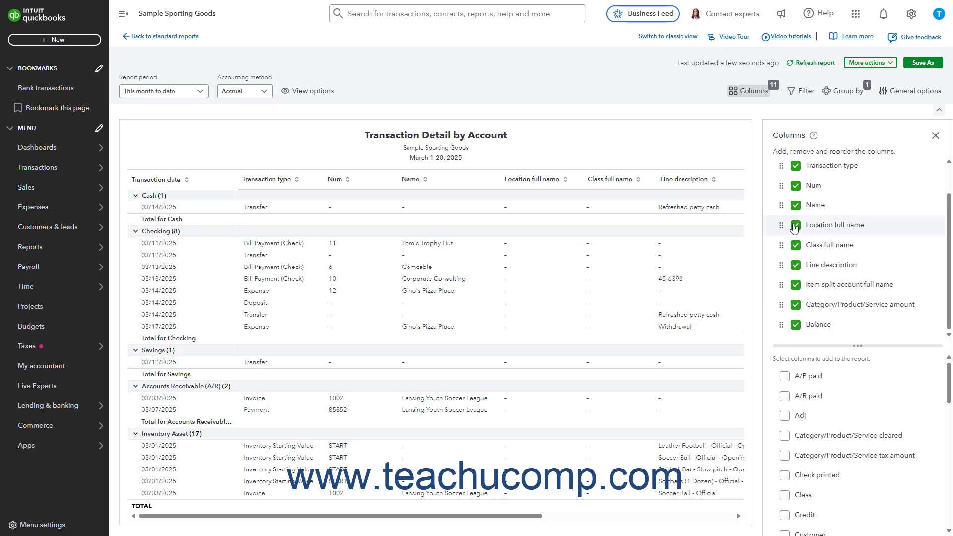
# Step: Reorder the modern report's columns so that Name comes directly after Transaction date
pyautogui.moveTo(780, 207); pyautogui.dragTo(781, 204)
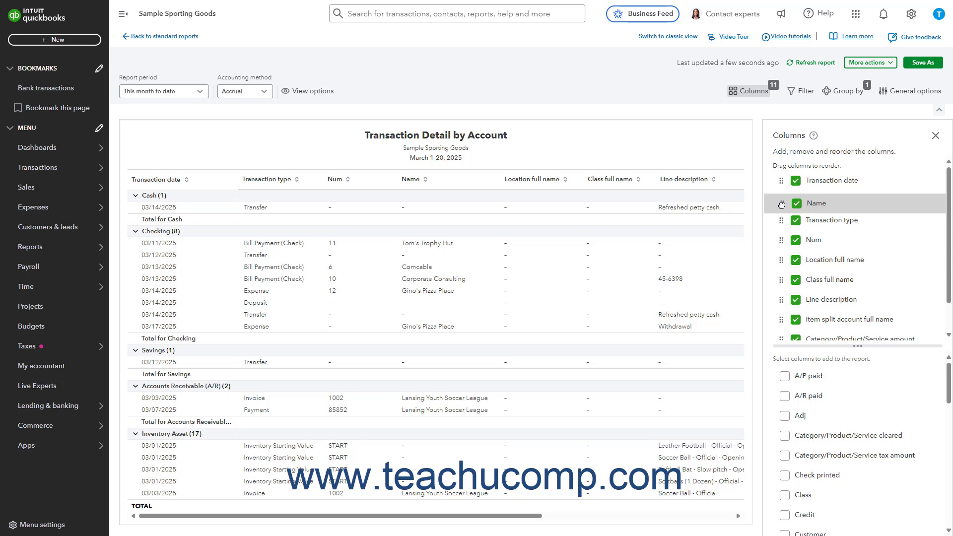
pyautogui.moveTo(781, 204); pyautogui.dragTo(781, 204)
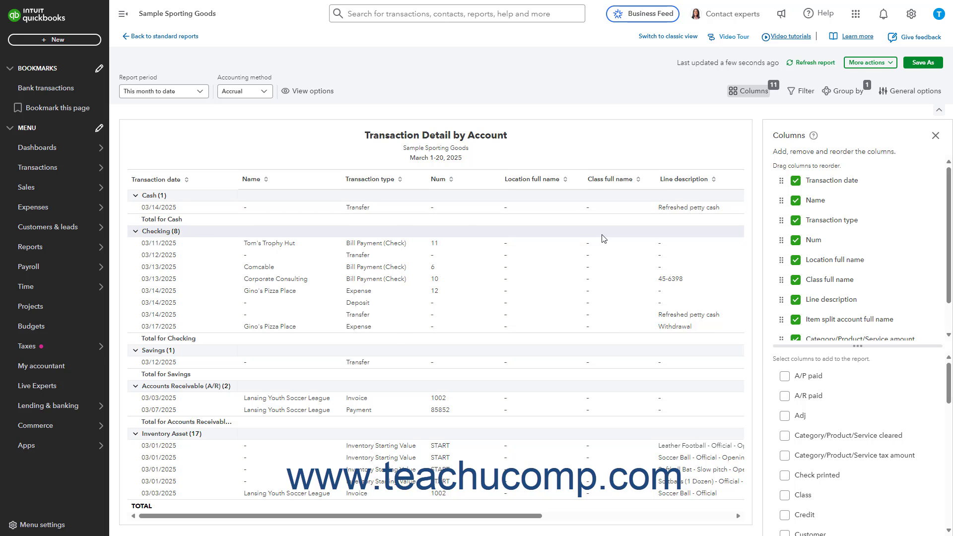
# Step: In the classic report customization, try placing Name directly after Date and removing Balance, and reset the columns to default
pyautogui.hotkey('alt', 'Tab')
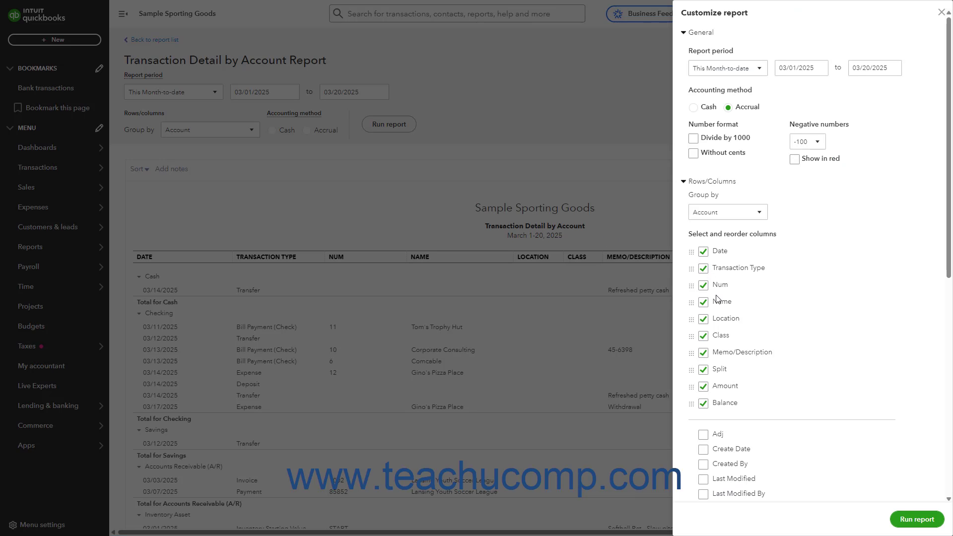
pyautogui.moveTo(691, 302); pyautogui.dragTo(693, 265)
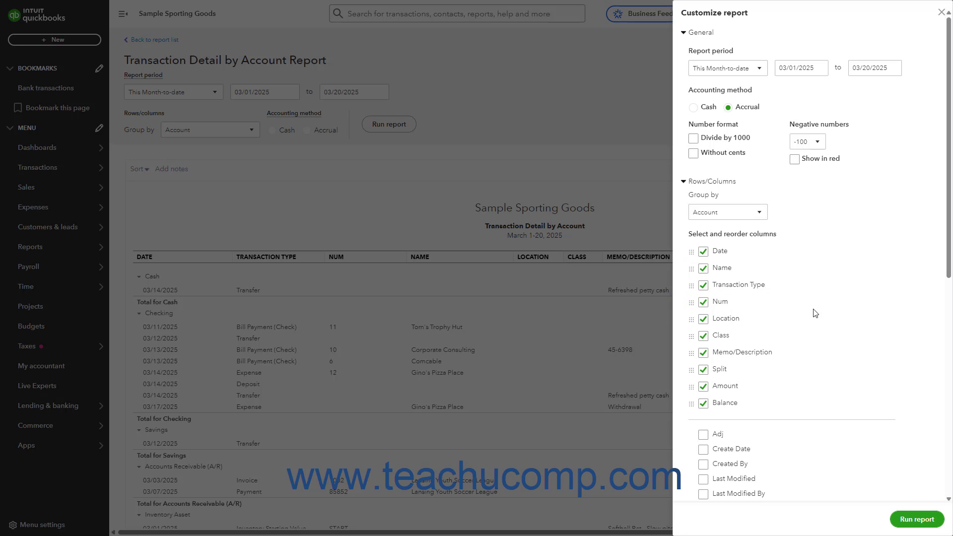
pyautogui.click(703, 404)
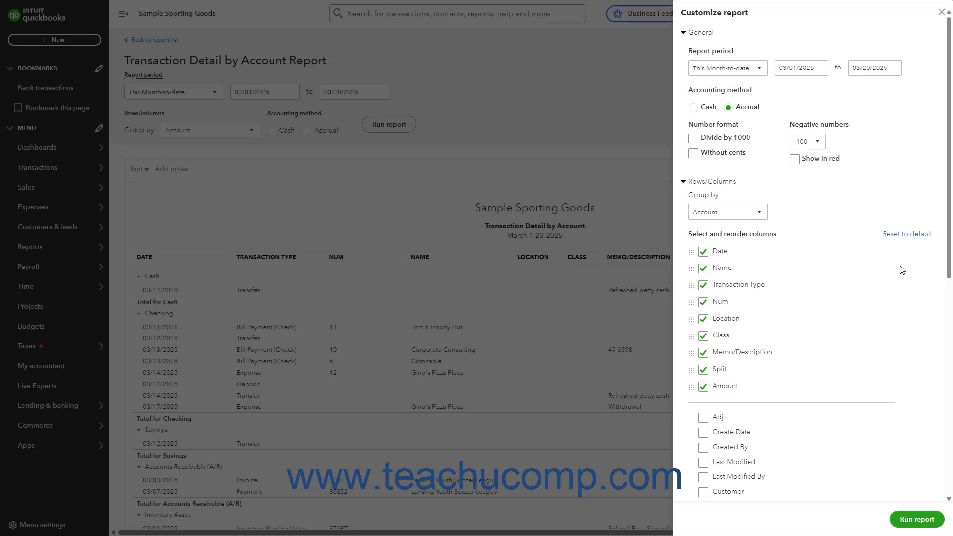
pyautogui.click(903, 240)
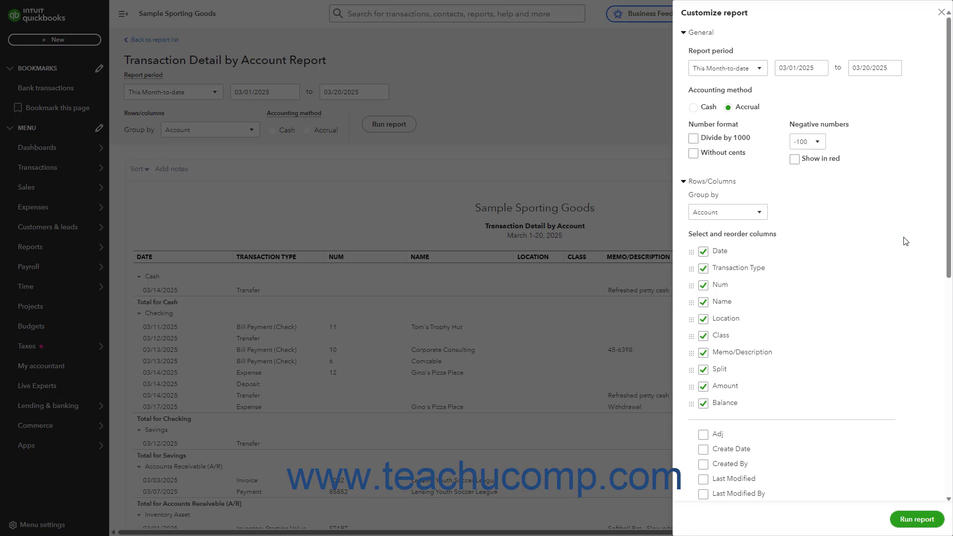